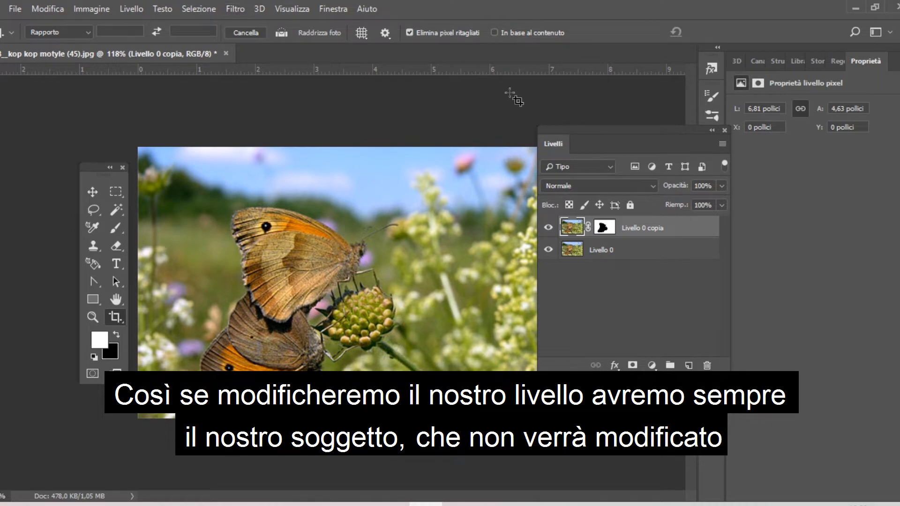
Apply a Lens Blur with radius 40 and blade curvature 3 to the Livello 0 copia layer.
{"action": "left_click_drag", "start_coordinate": [602, 137], "coordinate": [461, 139]}
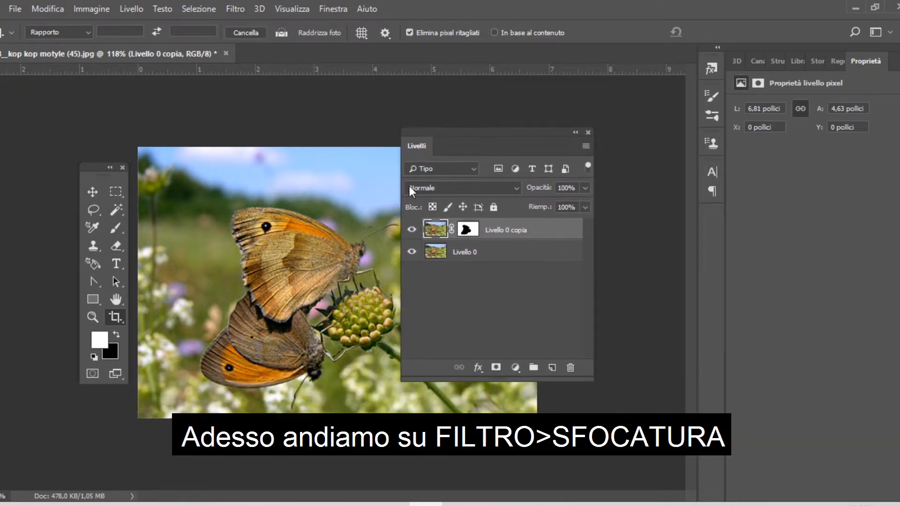
{"action": "left_click", "coordinate": [234, 9]}
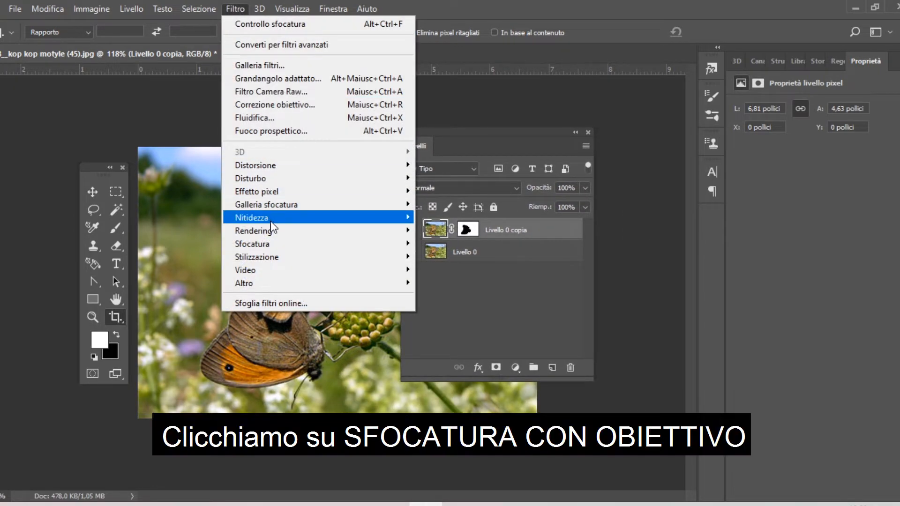
{"action": "mouse_move", "coordinate": [272, 243]}
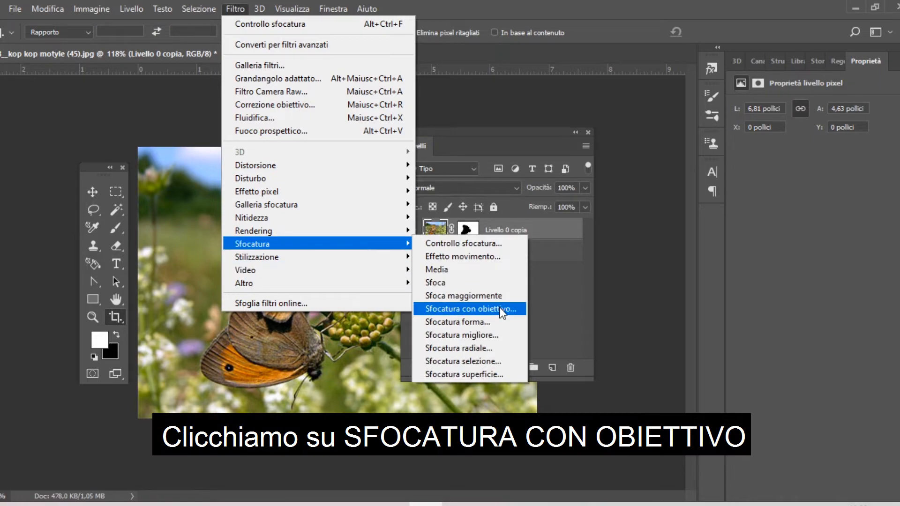
{"action": "left_click", "coordinate": [499, 307]}
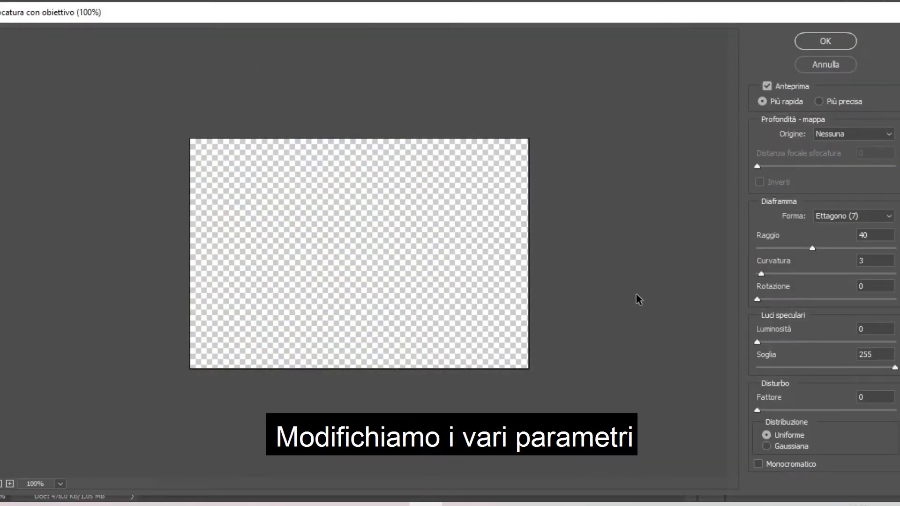
{"action": "left_click", "coordinate": [811, 43]}
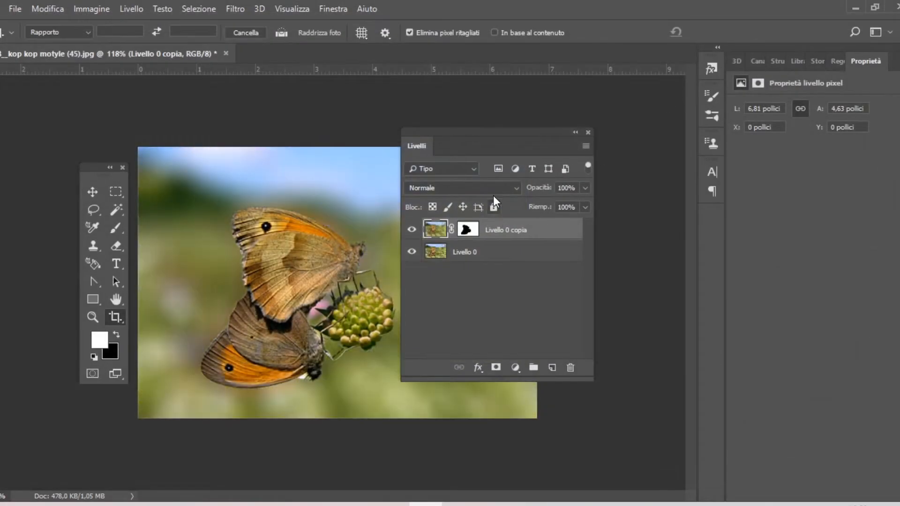
Activate the Brush tool and make black the foreground color, moving the floating panels clear of the photo.
{"action": "left_click_drag", "start_coordinate": [475, 131], "coordinate": [561, 131]}
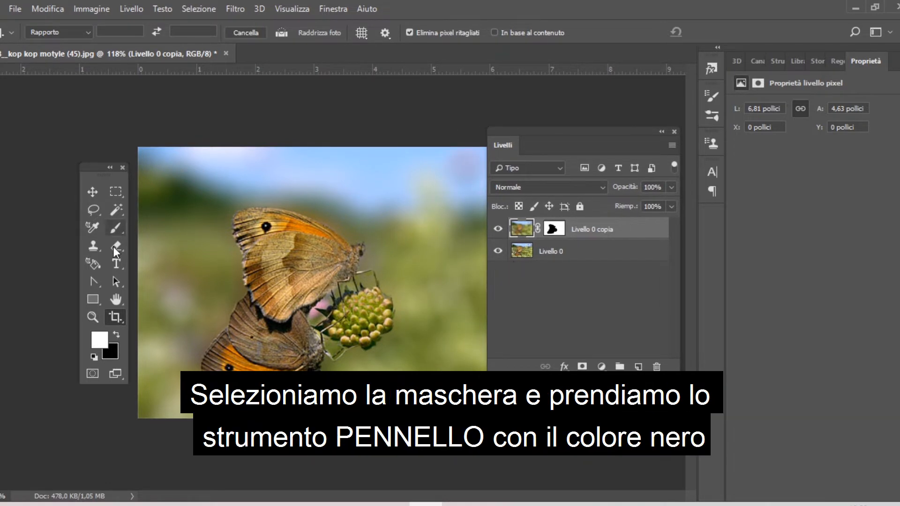
{"action": "left_click", "coordinate": [111, 228]}
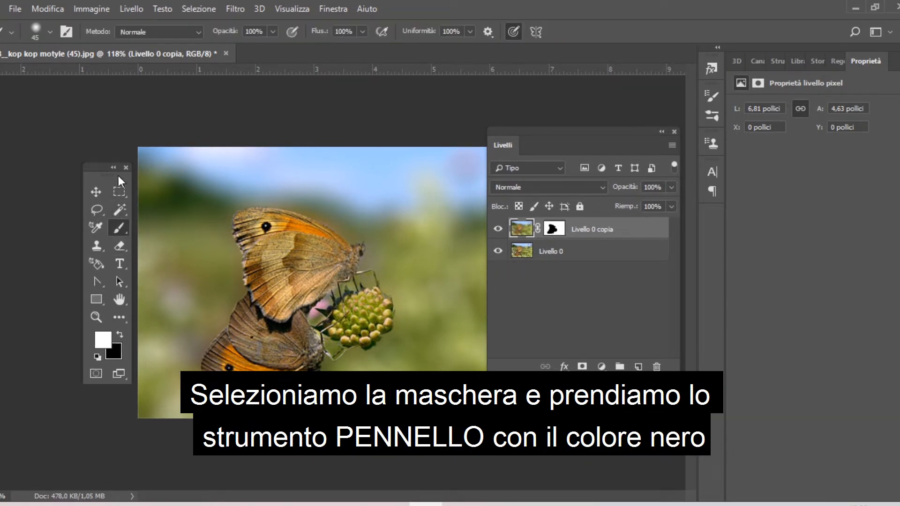
{"action": "left_click_drag", "start_coordinate": [118, 174], "coordinate": [183, 179]}
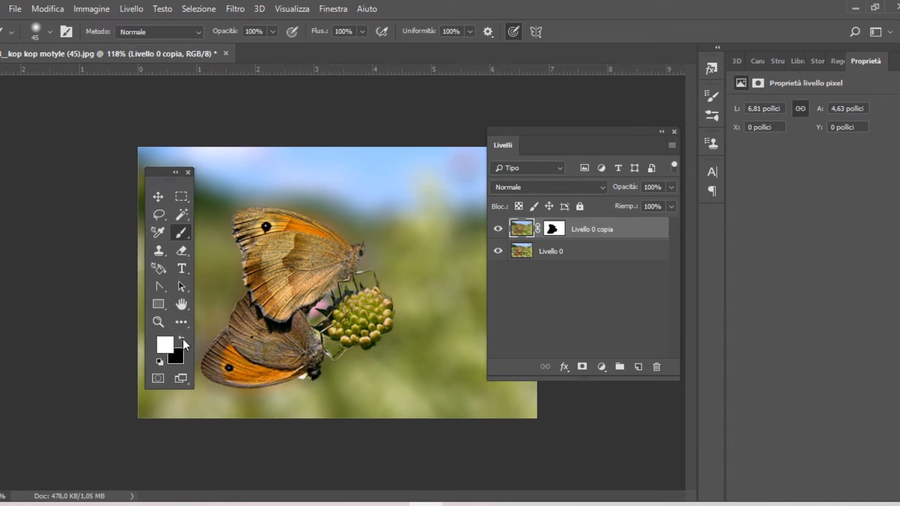
{"action": "left_click", "coordinate": [182, 339]}
{"action": "left_click_drag", "start_coordinate": [181, 176], "coordinate": [107, 176]}
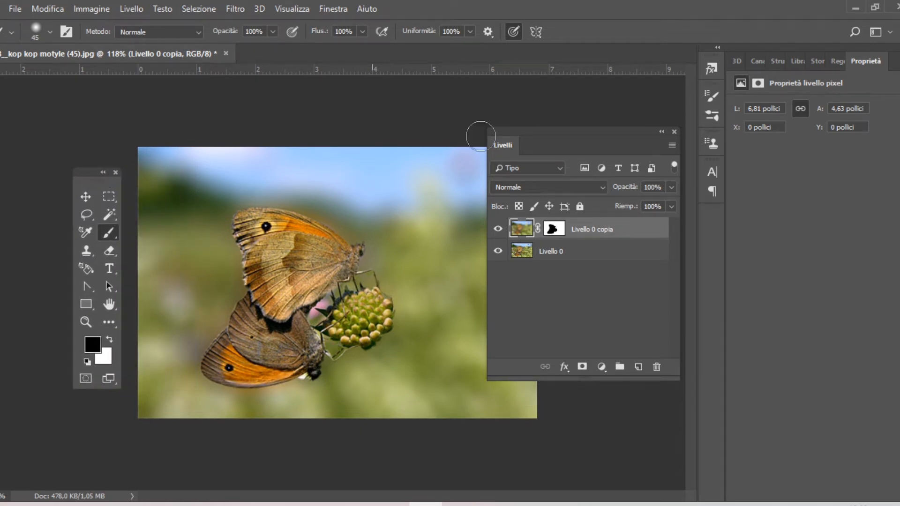
Lower the opacity of the Livello 0 copia layer to 60% and collapse the Layers panel.
{"action": "left_click", "coordinate": [672, 187]}
{"action": "left_click_drag", "start_coordinate": [671, 201], "coordinate": [645, 205]}
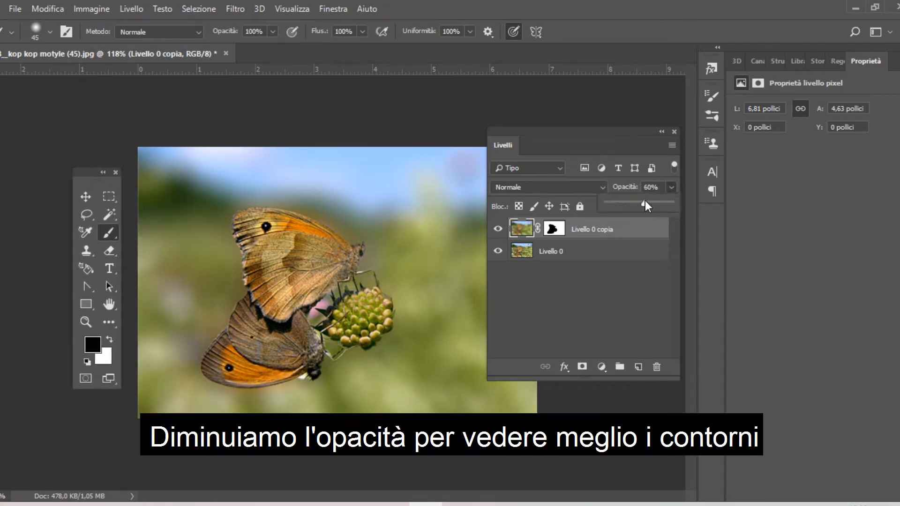
{"action": "left_click", "coordinate": [657, 140]}
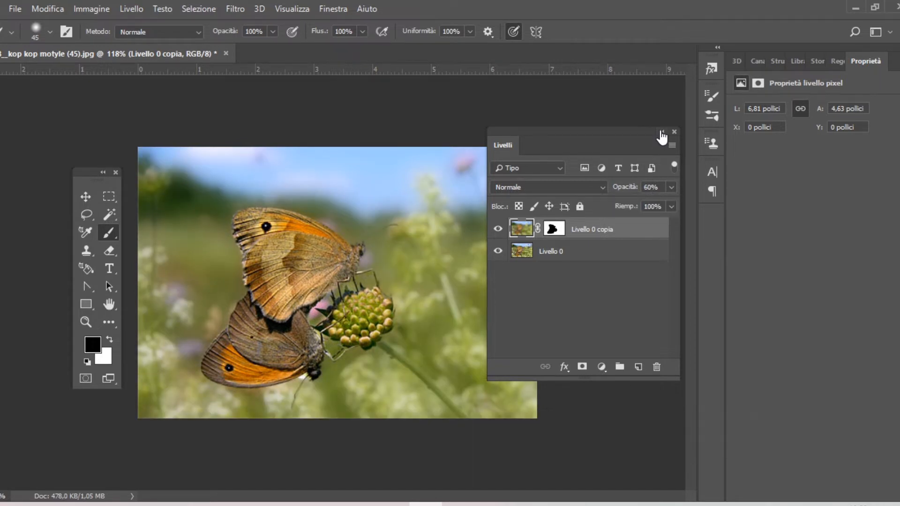
{"action": "left_click", "coordinate": [662, 132]}
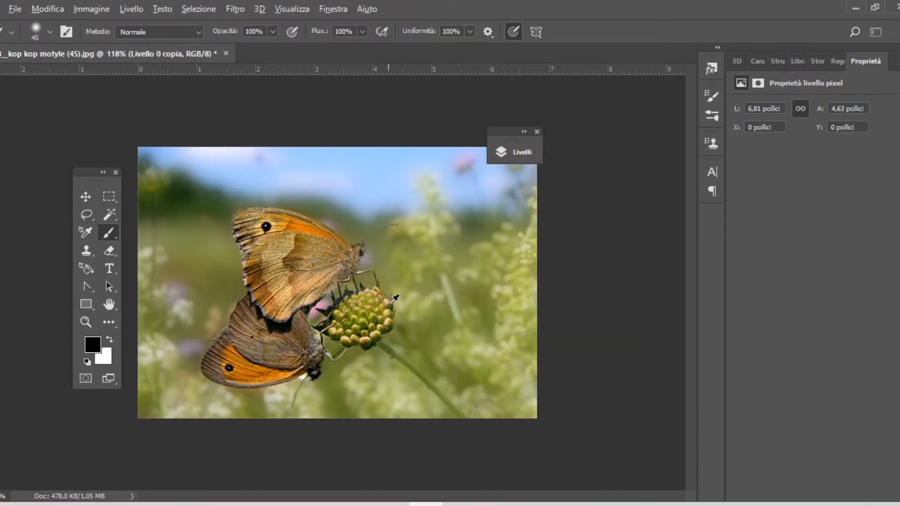
Paint black along the flower stem on the Livello 0 copia layer mask with an 8 px brush.
{"action": "scroll", "coordinate": [378, 325], "scroll_direction": "up", "scroll_amount": 1}
{"action": "scroll", "coordinate": [347, 318], "scroll_direction": "up", "scroll_amount": 1}
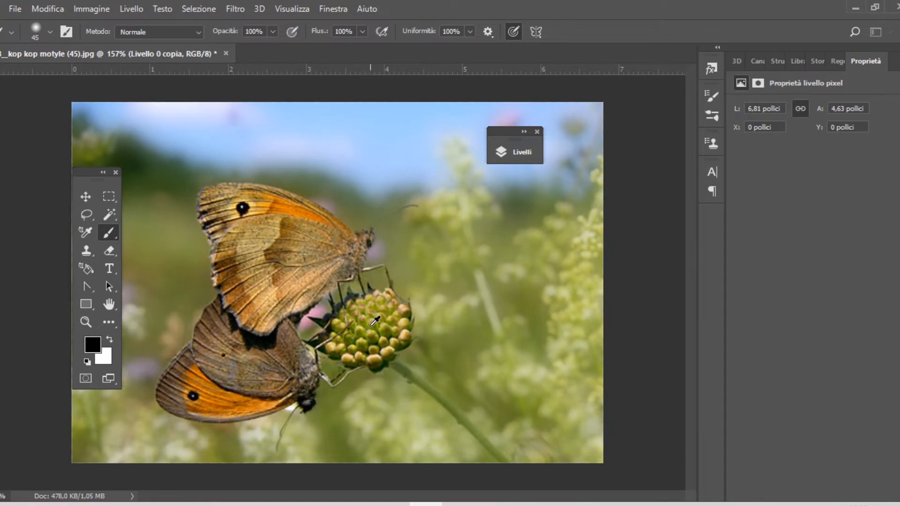
{"action": "right_click", "coordinate": [291, 250], "text": "alt"}
{"action": "left_click_drag", "start_coordinate": [264, 248], "coordinate": [272, 251]}
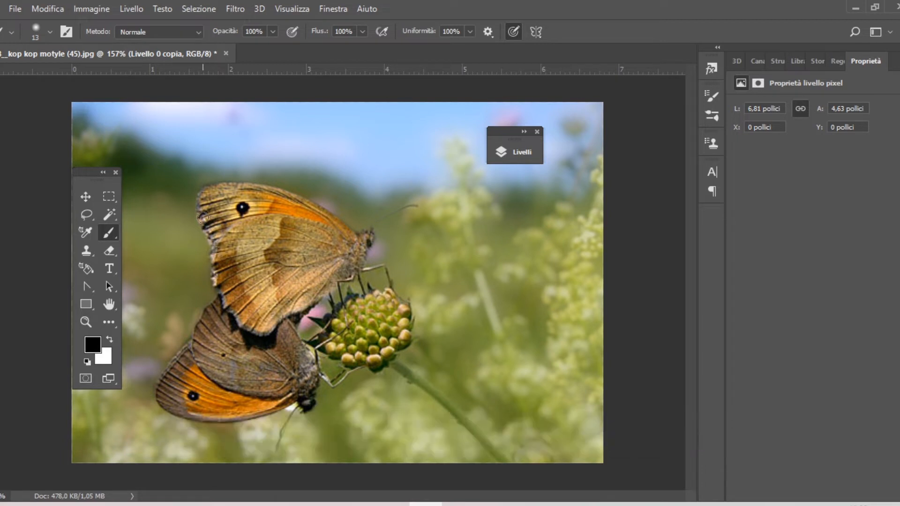
{"action": "right_click", "coordinate": [383, 352], "text": "shift"}
{"action": "right_click", "coordinate": [377, 339], "text": "shift"}
{"action": "left_click", "coordinate": [368, 339]}
{"action": "right_click", "coordinate": [368, 338], "text": "shift"}
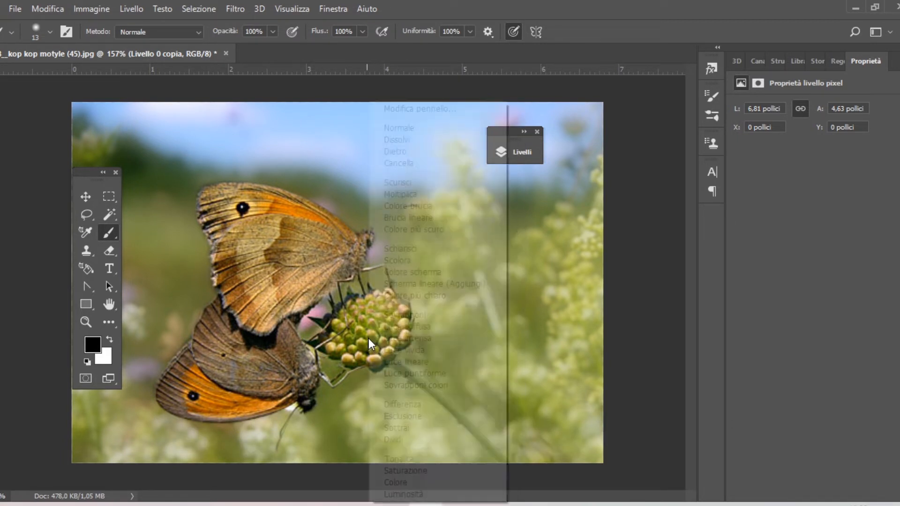
{"action": "left_click_drag", "start_coordinate": [364, 335], "coordinate": [361, 334], "text": "alt"}
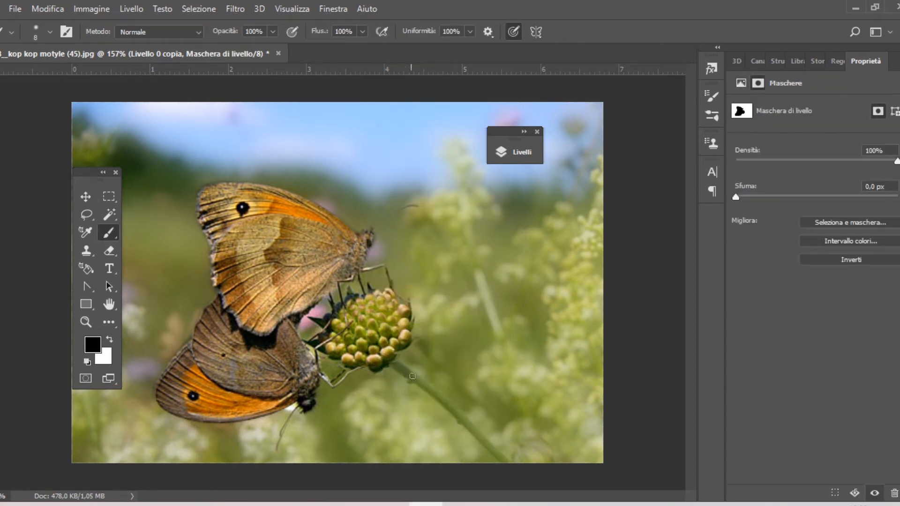
{"action": "mouse_move", "coordinate": [450, 411]}
{"action": "left_mouse_down"}
{"action": "mouse_move", "coordinate": [480, 447]}
{"action": "mouse_move", "coordinate": [518, 470]}
{"action": "left_mouse_up"}
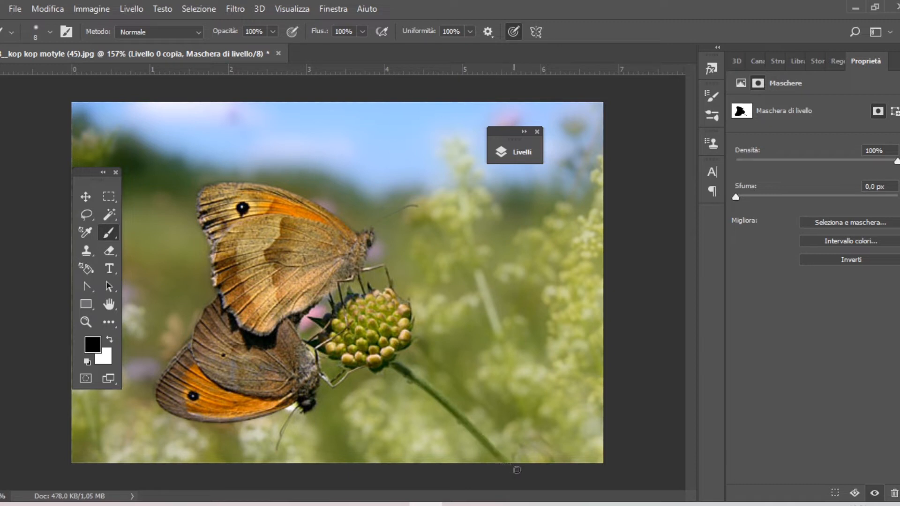
{"action": "mouse_move", "coordinate": [408, 379]}
{"action": "left_mouse_down"}
{"action": "mouse_move", "coordinate": [452, 411]}
{"action": "mouse_move", "coordinate": [408, 383]}
{"action": "left_mouse_up"}
Raise the Livello 0 copia layer's opacity to 100% and then set it to 96%.
{"action": "left_click", "coordinate": [506, 152]}
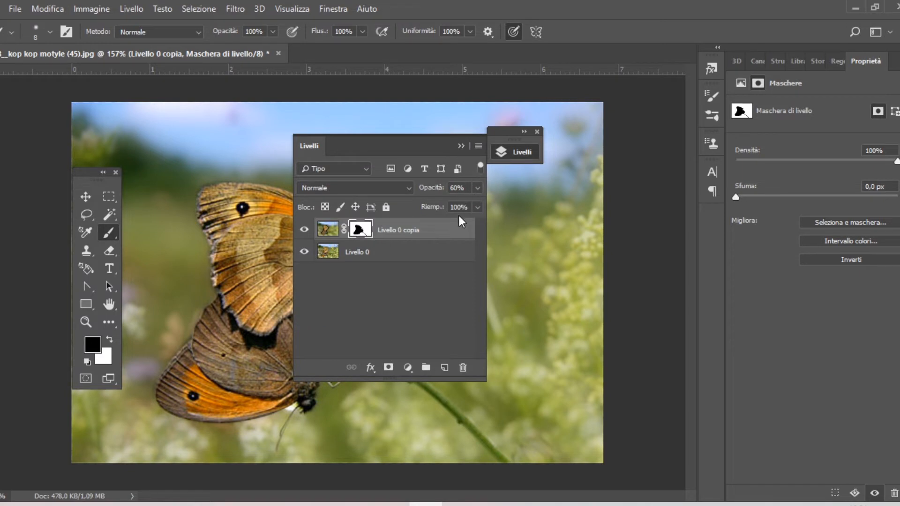
{"action": "left_click", "coordinate": [477, 188]}
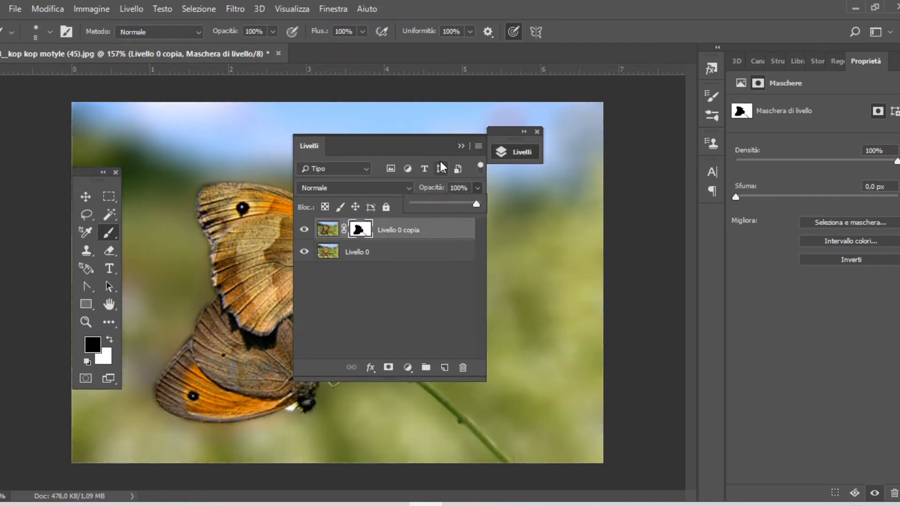
{"action": "left_click_drag", "start_coordinate": [396, 154], "coordinate": [441, 176]}
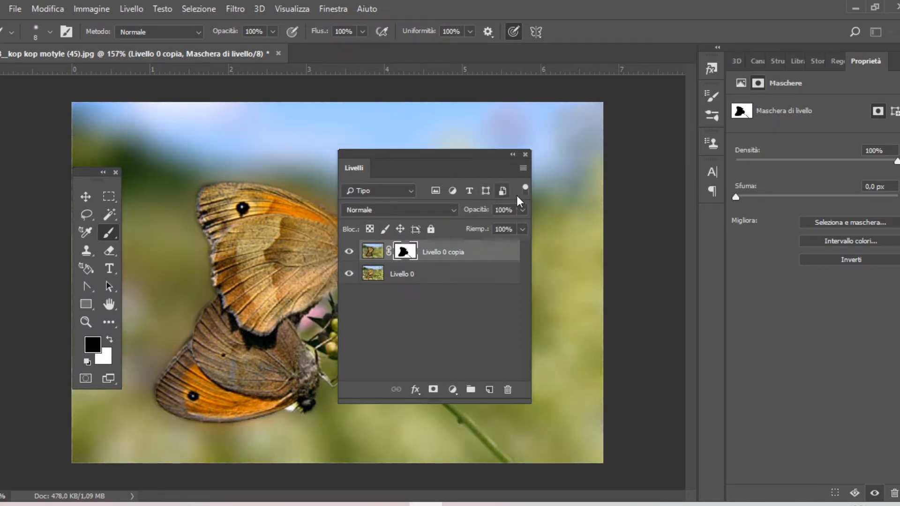
{"action": "left_click", "coordinate": [521, 209]}
{"action": "left_click_drag", "start_coordinate": [513, 223], "coordinate": [519, 227]}
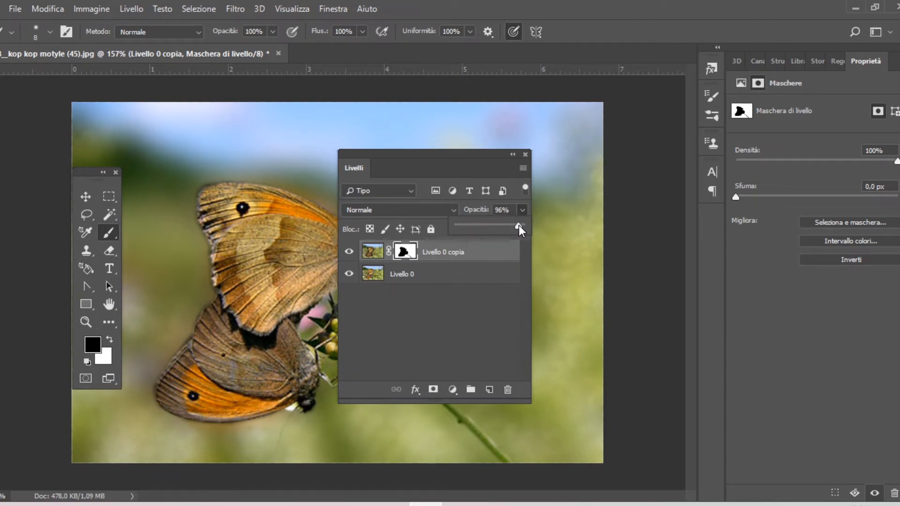
{"action": "left_click_drag", "start_coordinate": [485, 171], "coordinate": [599, 150]}
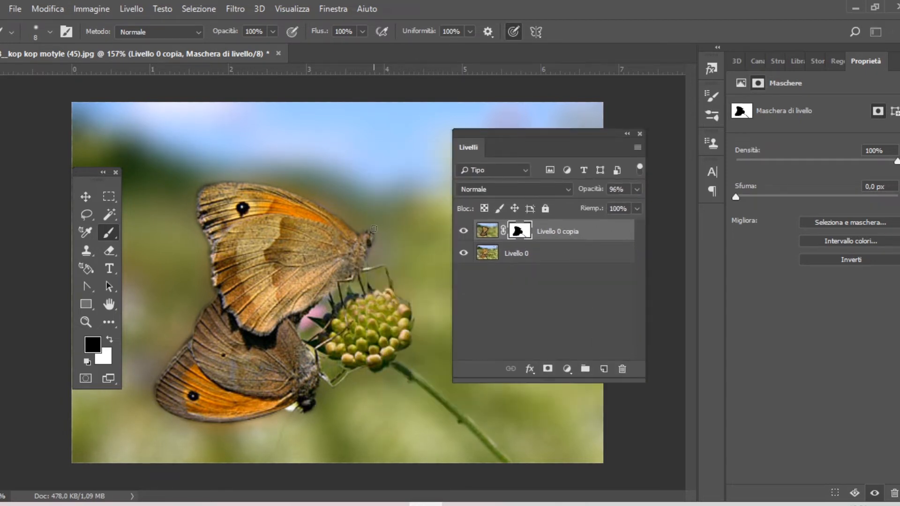
Set the blurred layer's opacity to 68% and paint black over both butterflies' antennae on its mask with a 2 px brush.
{"action": "left_click", "coordinate": [635, 190]}
{"action": "left_click_drag", "start_coordinate": [632, 204], "coordinate": [615, 205]}
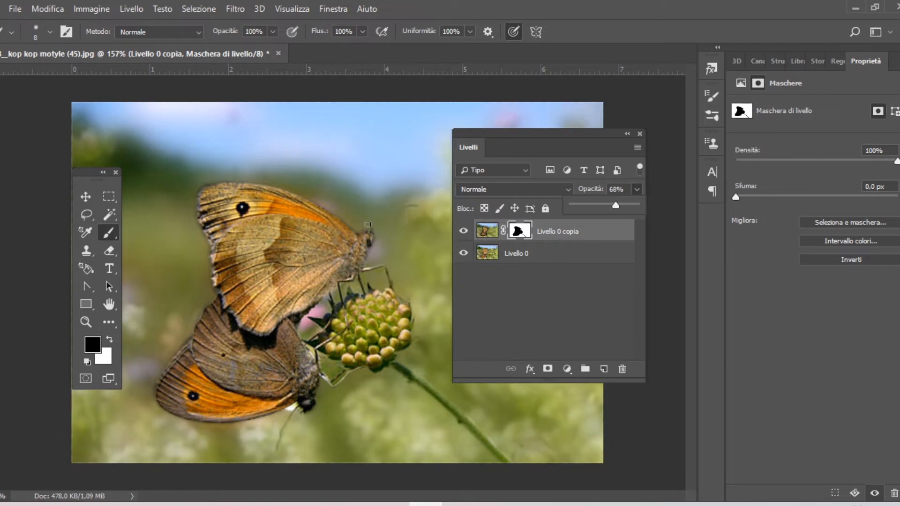
{"action": "right_click", "coordinate": [374, 225]}
{"action": "left_click_drag", "start_coordinate": [443, 254], "coordinate": [444, 259]}
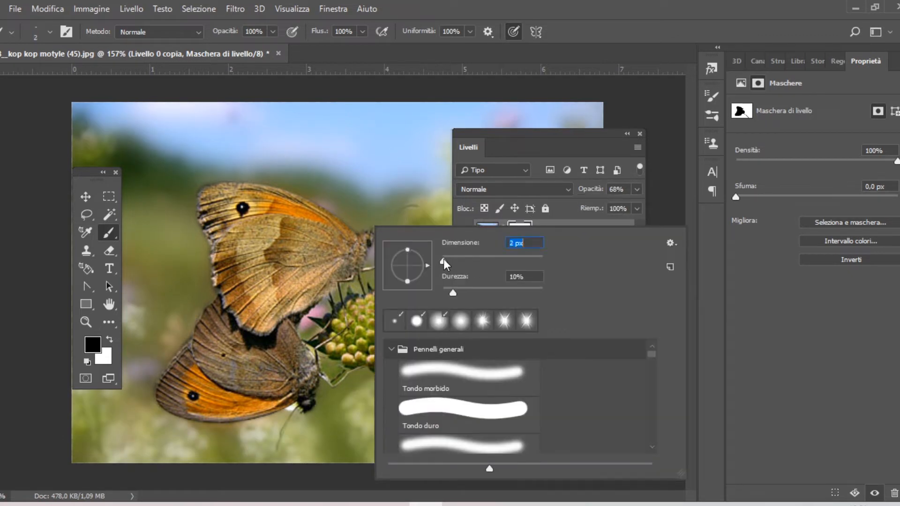
{"action": "key", "text": "Return"}
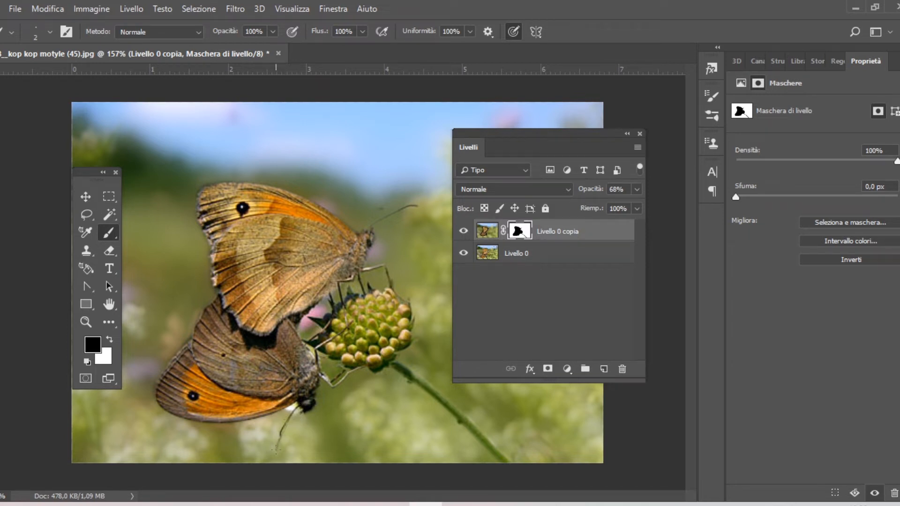
{"action": "left_click_drag", "start_coordinate": [276, 449], "coordinate": [284, 429]}
Set the Livello 0 copia layer's opacity to 100% and collapse the Layers panel.
{"action": "left_click", "coordinate": [636, 189]}
{"action": "left_click_drag", "start_coordinate": [634, 208], "coordinate": [647, 207]}
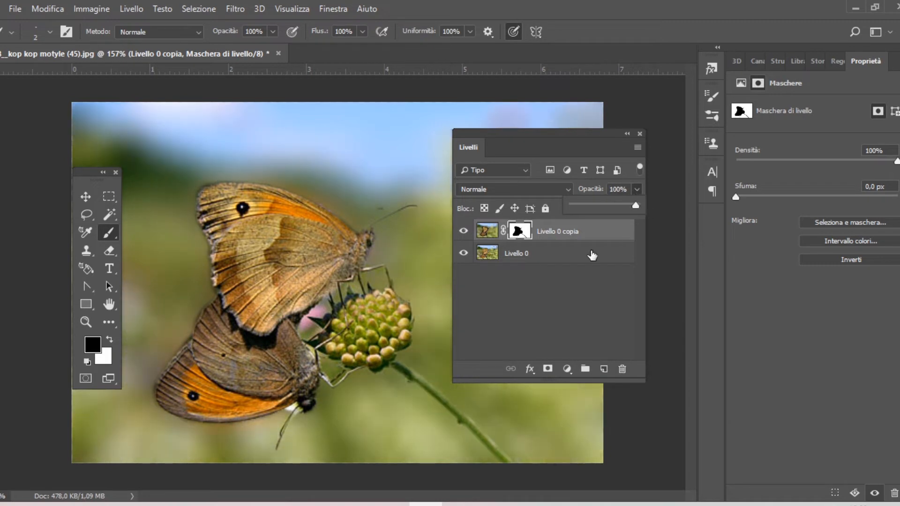
{"action": "scroll", "coordinate": [360, 283], "scroll_direction": "down", "scroll_amount": 2}
{"action": "scroll", "coordinate": [360, 282], "scroll_direction": "down", "scroll_amount": 2}
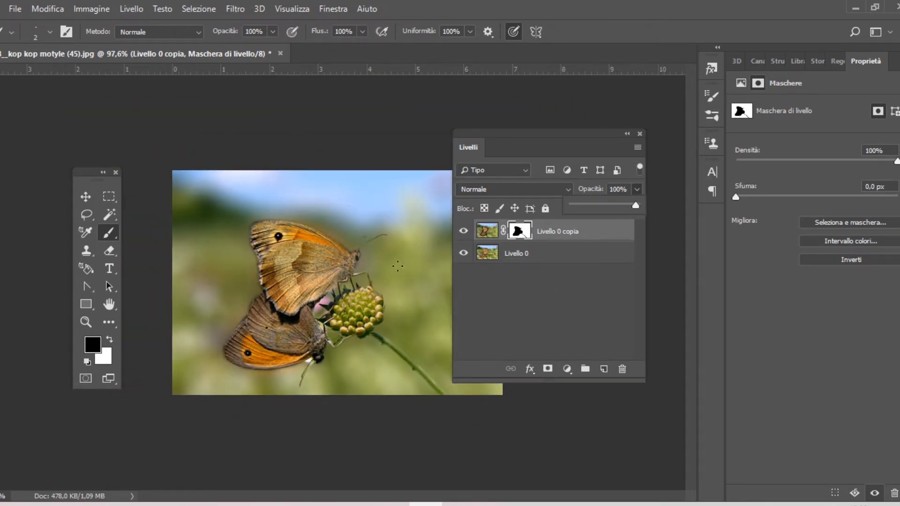
{"action": "left_click_drag", "start_coordinate": [603, 145], "coordinate": [628, 137]}
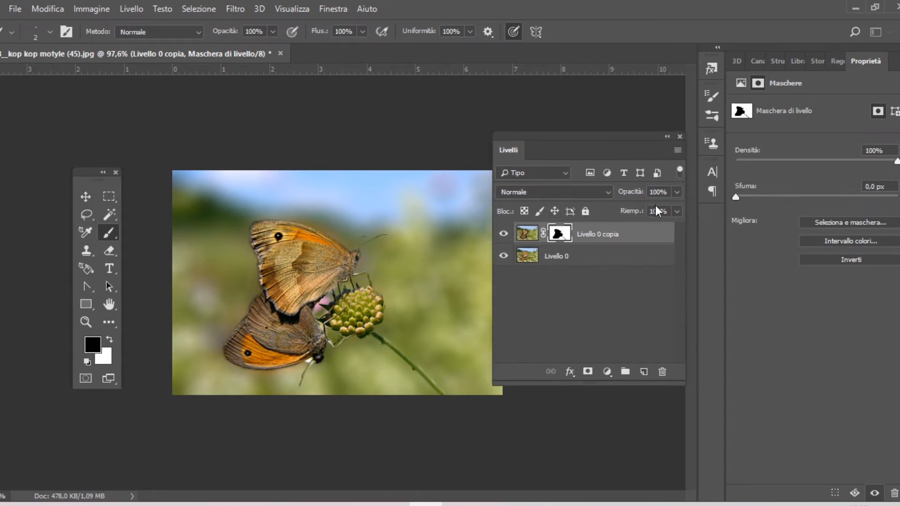
{"action": "left_click", "coordinate": [677, 211]}
{"action": "mouse_move", "coordinate": [678, 227]}
{"action": "left_mouse_down"}
{"action": "mouse_move", "coordinate": [664, 226]}
{"action": "mouse_move", "coordinate": [673, 233]}
{"action": "left_mouse_up"}
{"action": "left_click", "coordinate": [676, 193]}
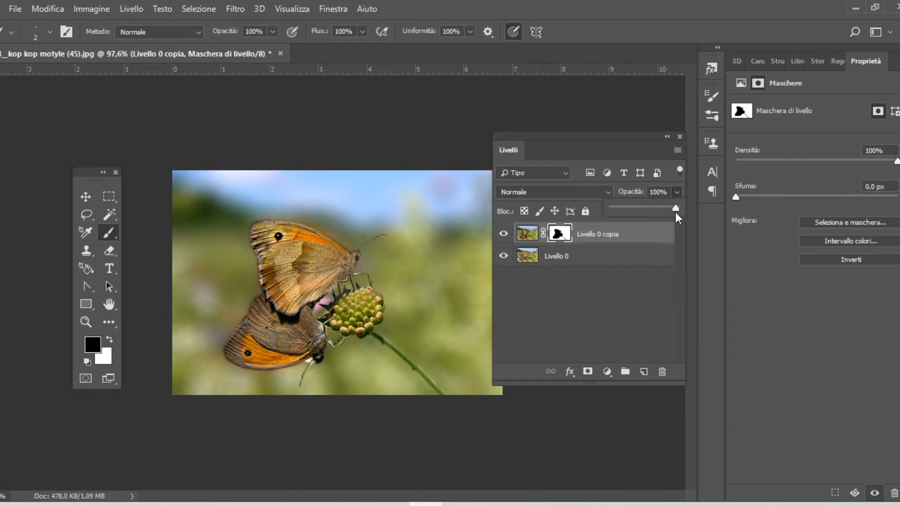
{"action": "left_click", "coordinate": [667, 137]}
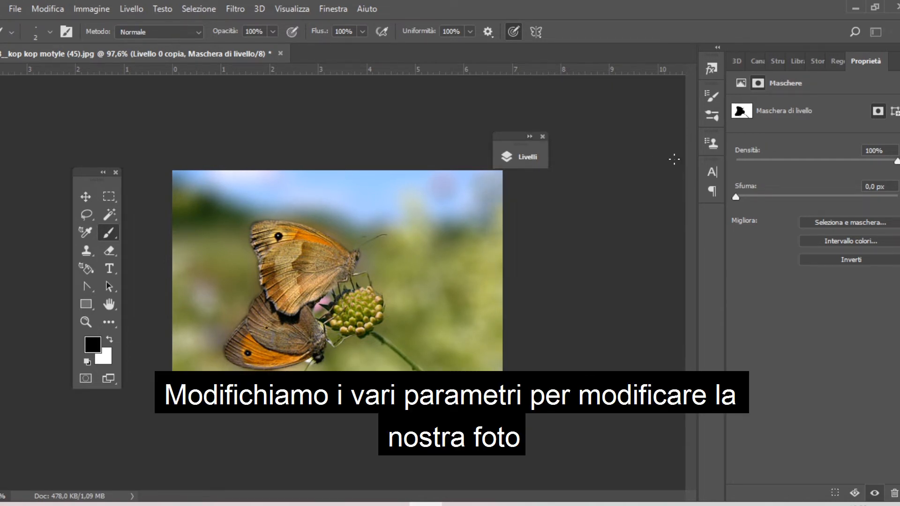
Add a Hue/Saturation adjustment layer and sample the blurred green background to target the yellows (Gialli) range.
{"action": "left_click", "coordinate": [830, 63]}
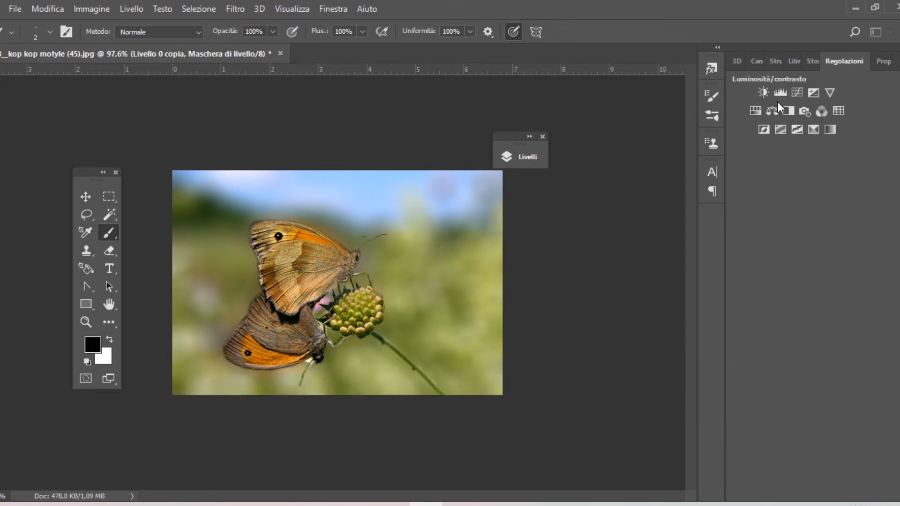
{"action": "left_click", "coordinate": [760, 110]}
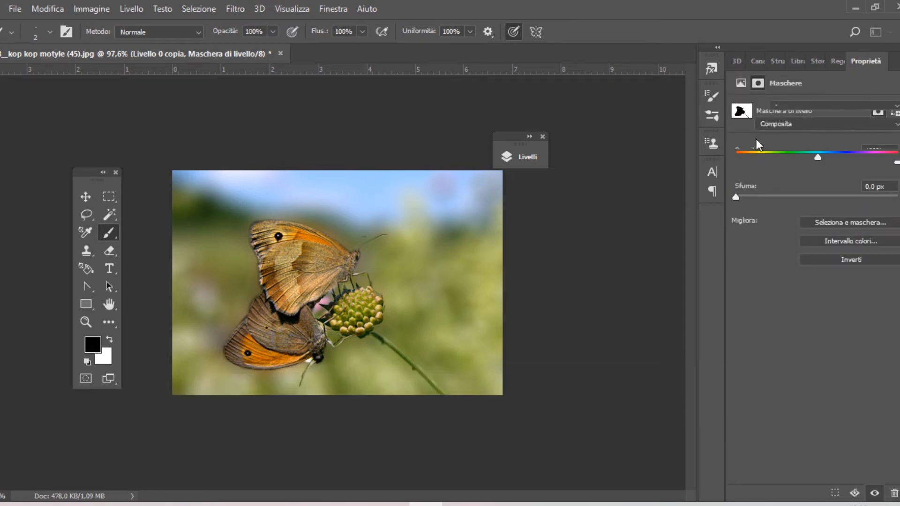
{"action": "left_click", "coordinate": [739, 124]}
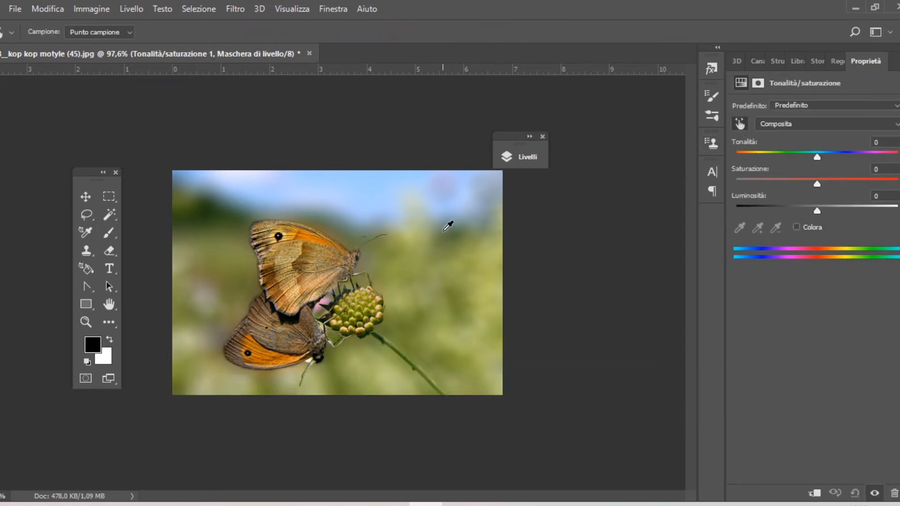
{"action": "left_click", "coordinate": [413, 262]}
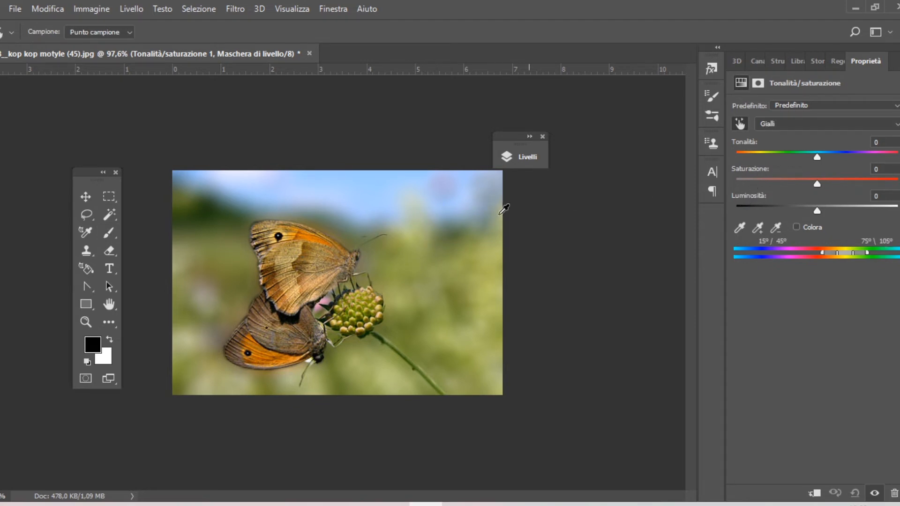
Turn off on-image sampling and shift the hue of the greens (Verdi) range to -4 in the Hue/Saturation adjustment.
{"action": "left_click", "coordinate": [740, 126]}
{"action": "left_click", "coordinate": [776, 125]}
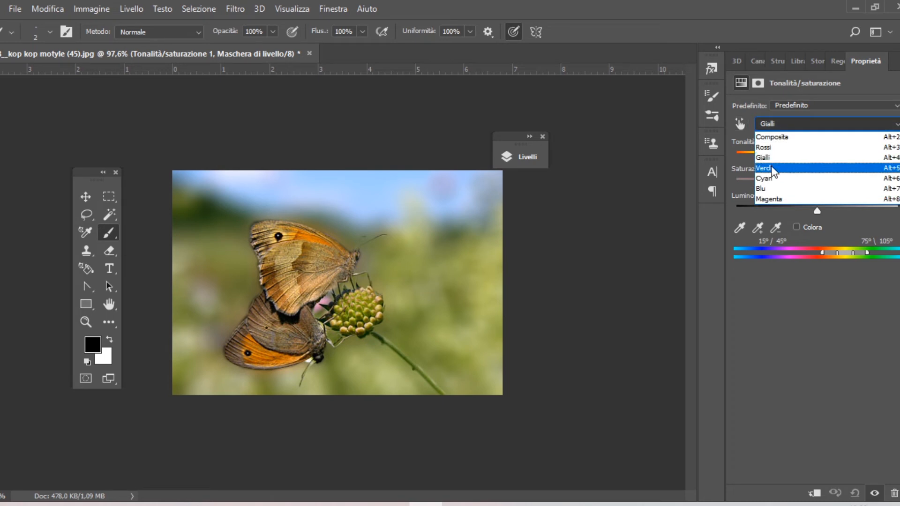
{"action": "left_click", "coordinate": [774, 168]}
{"action": "mouse_move", "coordinate": [818, 155]}
{"action": "left_mouse_down"}
{"action": "mouse_move", "coordinate": [755, 158]}
{"action": "mouse_move", "coordinate": [831, 159]}
{"action": "mouse_move", "coordinate": [812, 160]}
{"action": "left_mouse_up"}
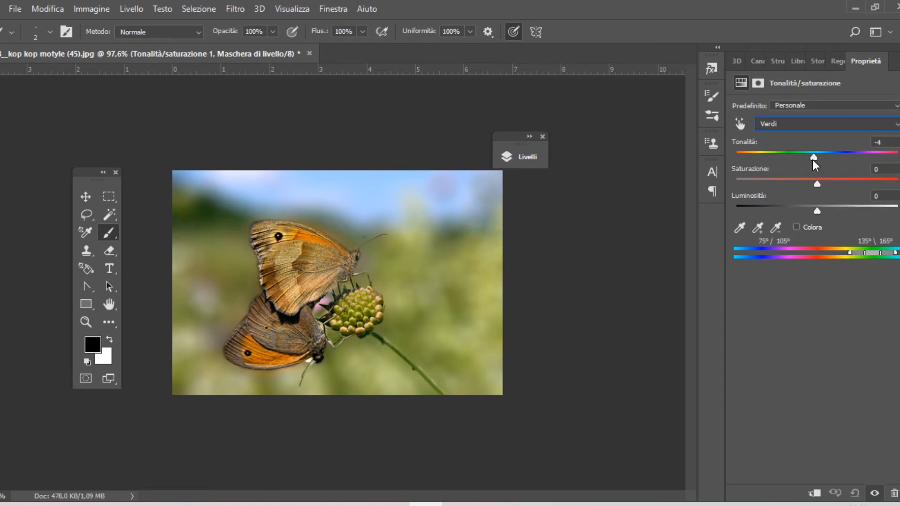
Set the yellows (Gialli) range to hue -17, saturation -11 and lightness +17 in the Hue/Saturation adjustment.
{"action": "left_click", "coordinate": [790, 122]}
{"action": "left_click", "coordinate": [781, 156]}
{"action": "mouse_move", "coordinate": [817, 154]}
{"action": "left_mouse_down"}
{"action": "mouse_move", "coordinate": [786, 157]}
{"action": "mouse_move", "coordinate": [814, 157]}
{"action": "mouse_move", "coordinate": [805, 157]}
{"action": "left_mouse_up"}
{"action": "left_click_drag", "start_coordinate": [819, 207], "coordinate": [803, 158]}
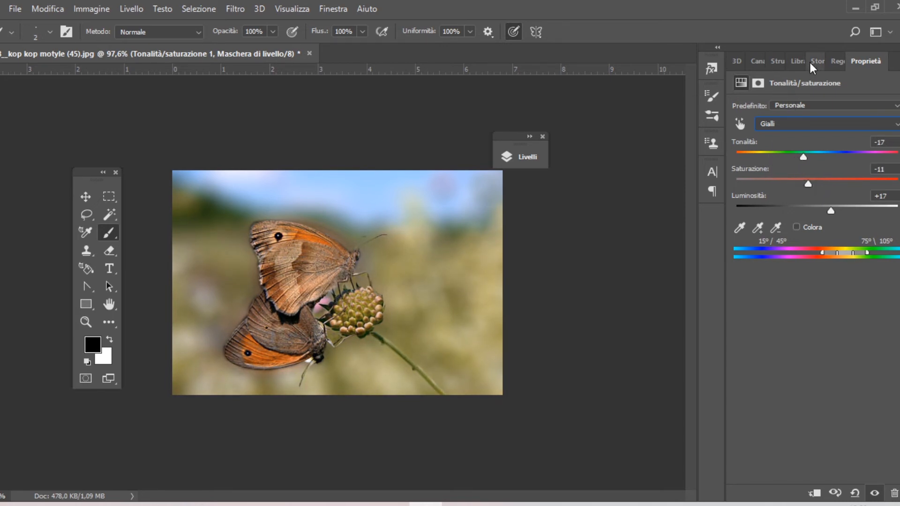
Add a Brightness/Contrast adjustment layer with contrast 13 and brightness 2.
{"action": "left_click", "coordinate": [836, 62]}
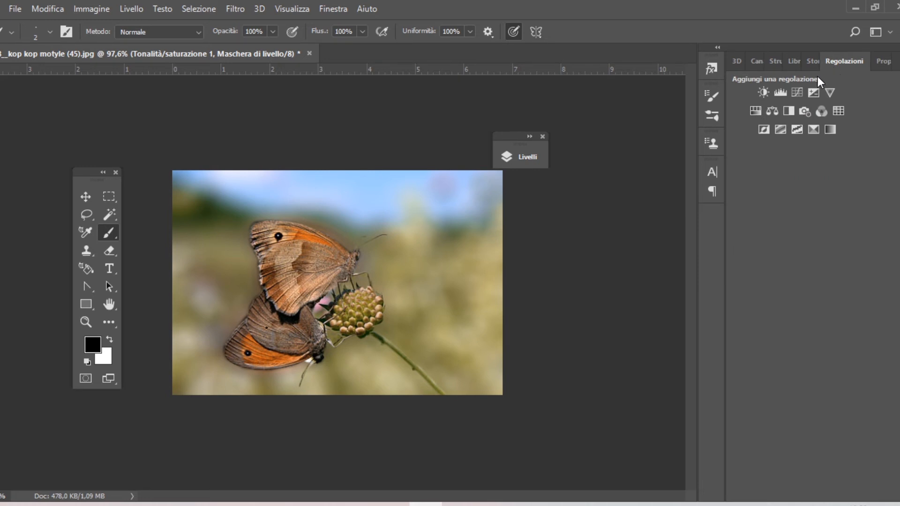
{"action": "left_click", "coordinate": [764, 93]}
{"action": "left_click", "coordinate": [814, 186]}
{"action": "left_click_drag", "start_coordinate": [819, 168], "coordinate": [818, 140]}
Compare the legacy mode (Come in versione precedente) on and off, leave it off, and set the brightness to 13.
{"action": "left_click", "coordinate": [734, 186]}
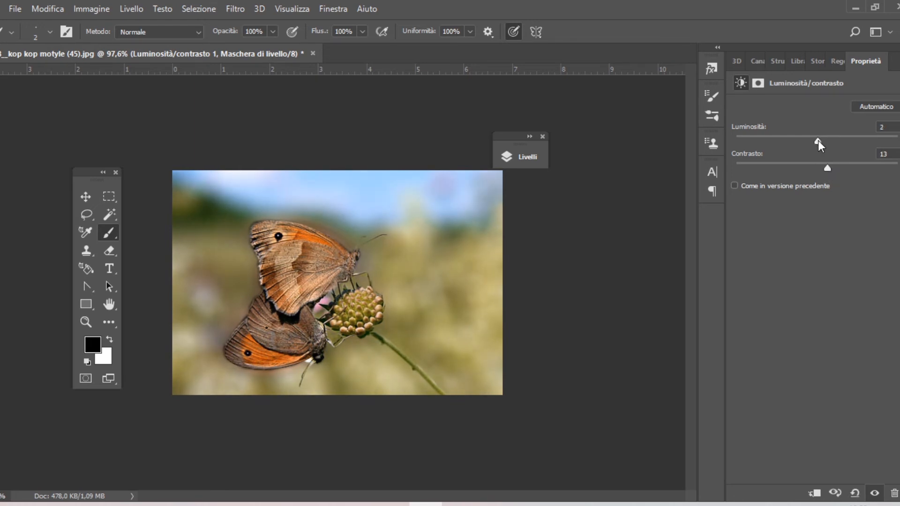
{"action": "left_click", "coordinate": [770, 187]}
{"action": "left_click", "coordinate": [771, 188]}
{"action": "left_click", "coordinate": [772, 192]}
{"action": "left_click", "coordinate": [770, 187]}
{"action": "left_click_drag", "start_coordinate": [824, 163], "coordinate": [824, 140]}
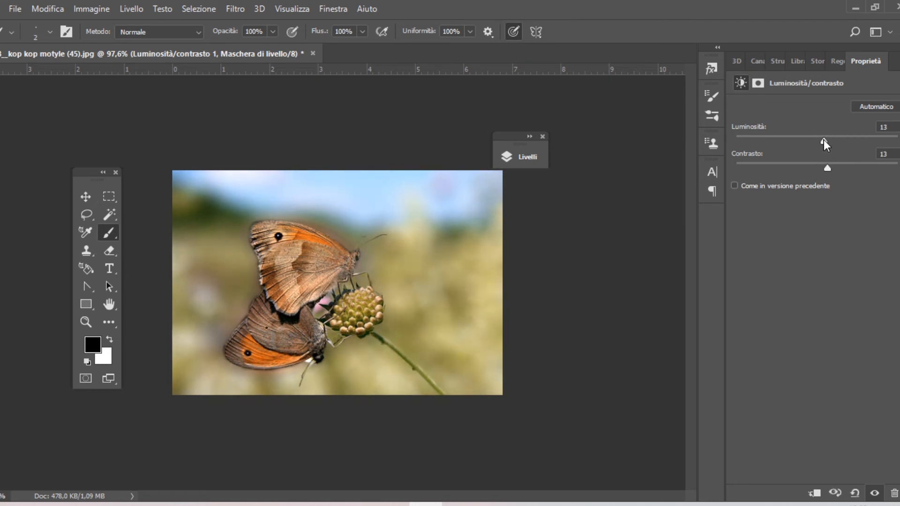
Expand the Layers panel and move it off the butterflies so that it floats beside them.
{"action": "left_click", "coordinate": [800, 66]}
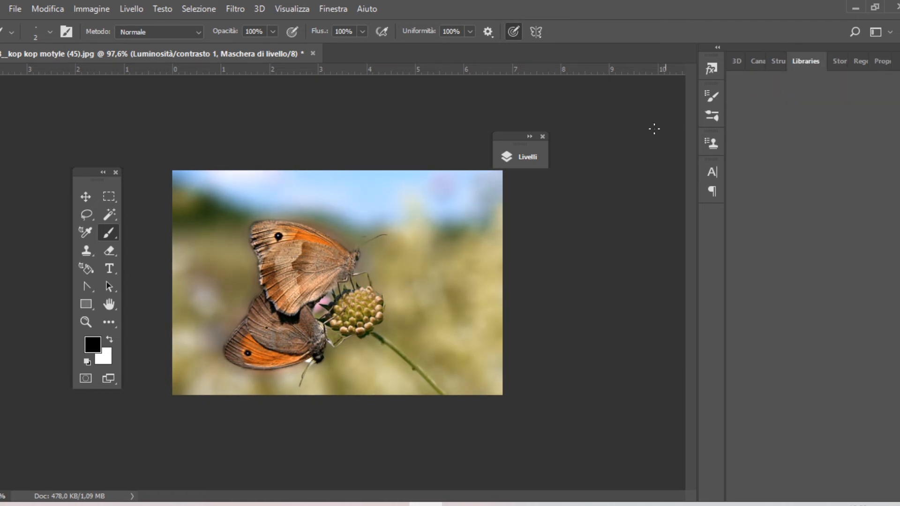
{"action": "left_click", "coordinate": [527, 156]}
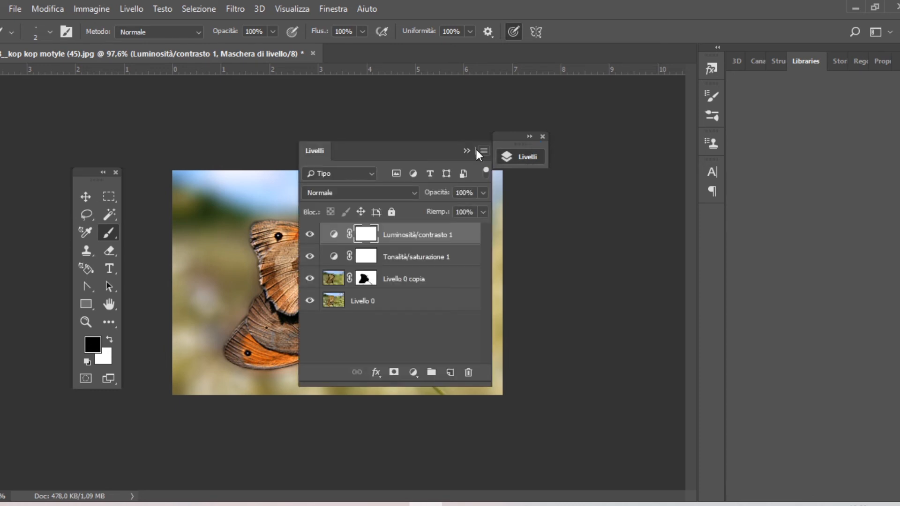
{"action": "left_click_drag", "start_coordinate": [432, 150], "coordinate": [621, 165]}
Duplicate the original Livello 0, move the copy to the top of the layer stack and toggle its visibility for a before/after comparison.
{"action": "left_click", "coordinate": [562, 315]}
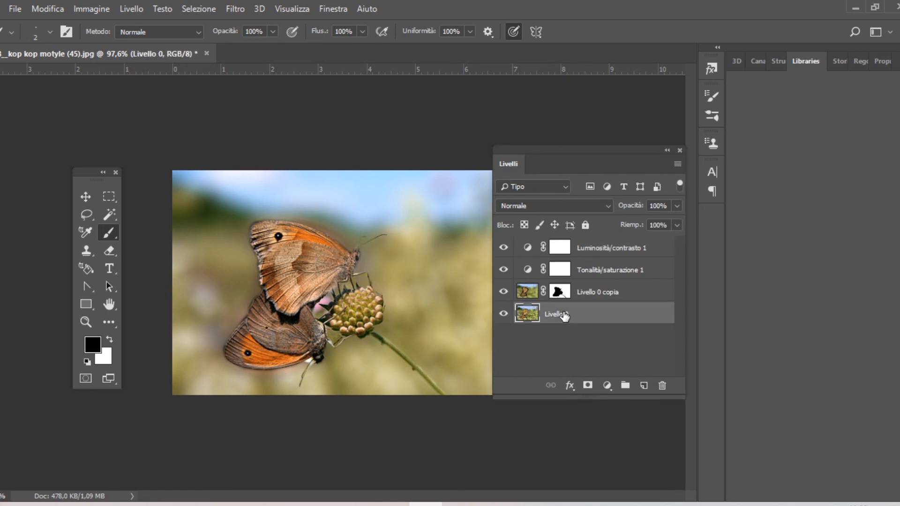
{"action": "key", "text": "ctrl+j"}
{"action": "left_click_drag", "start_coordinate": [563, 315], "coordinate": [541, 252]}
{"action": "left_click", "coordinate": [503, 248]}
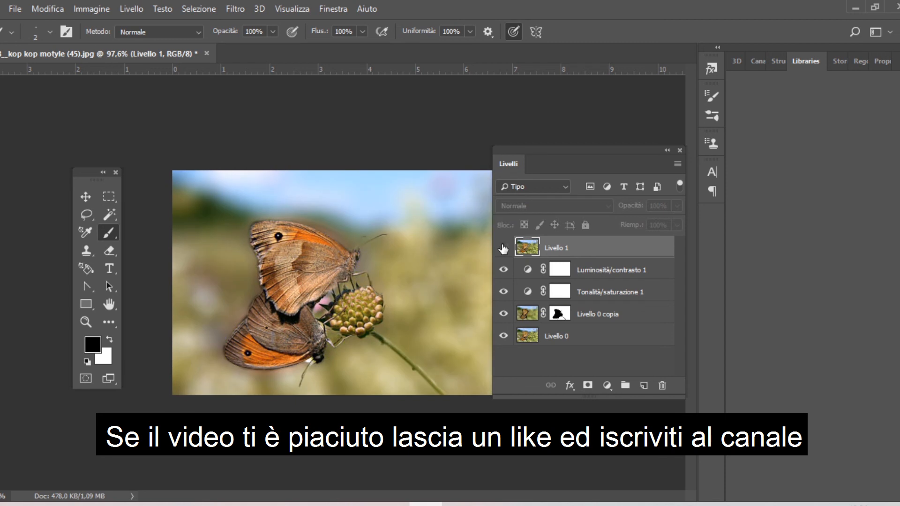
{"action": "left_click", "coordinate": [503, 248]}
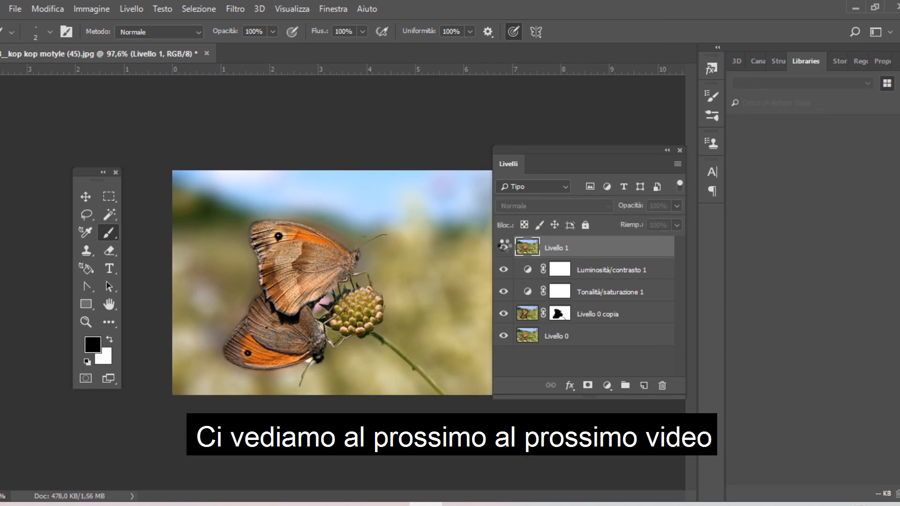